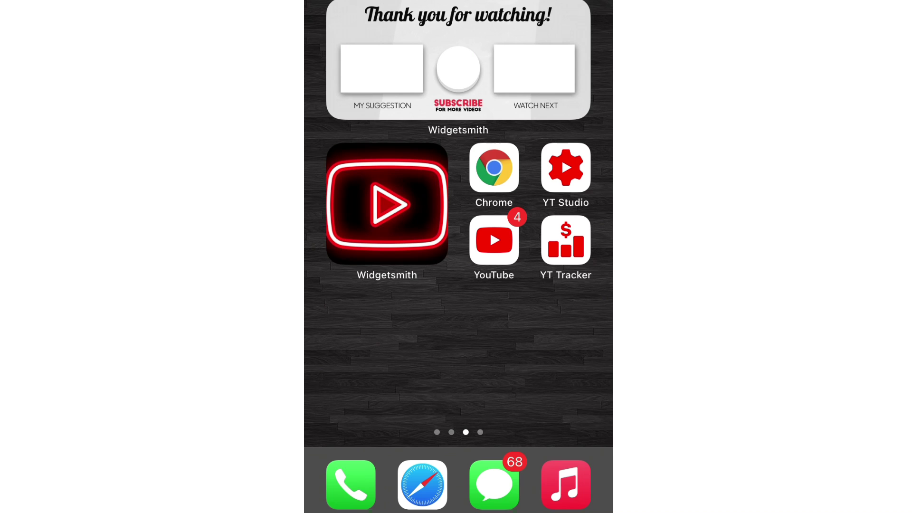
- Launch Chrome from the iOS home screen to reach its Google new-tab page
click(493, 168)
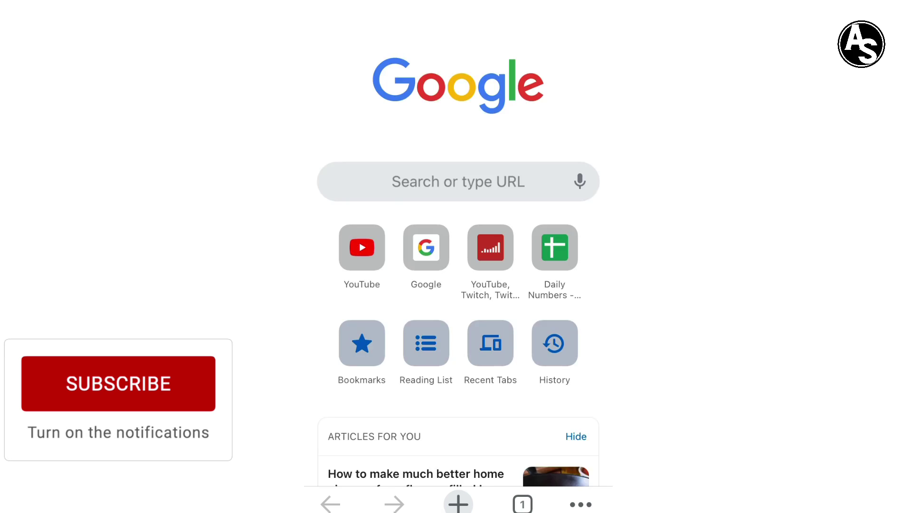
- Open YouTube from Chrome's shortcuts and go to Creator Studio
click(361, 247)
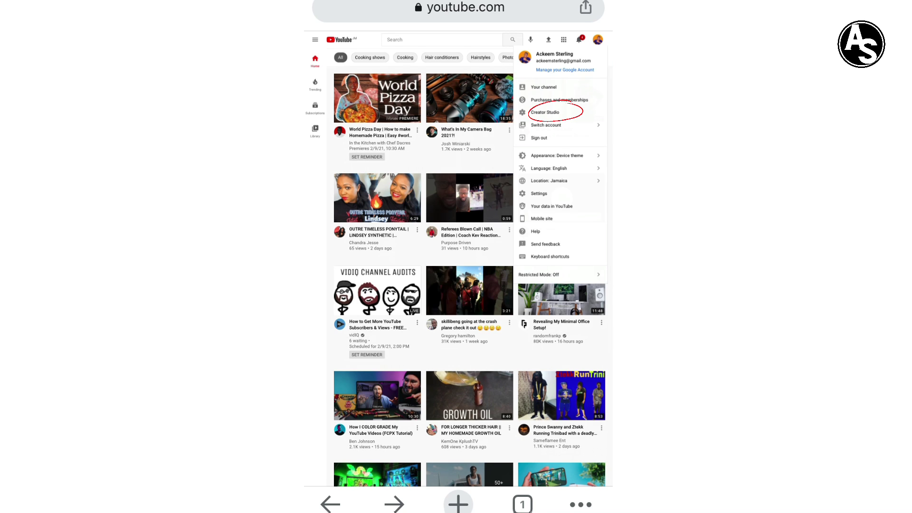
click(545, 112)
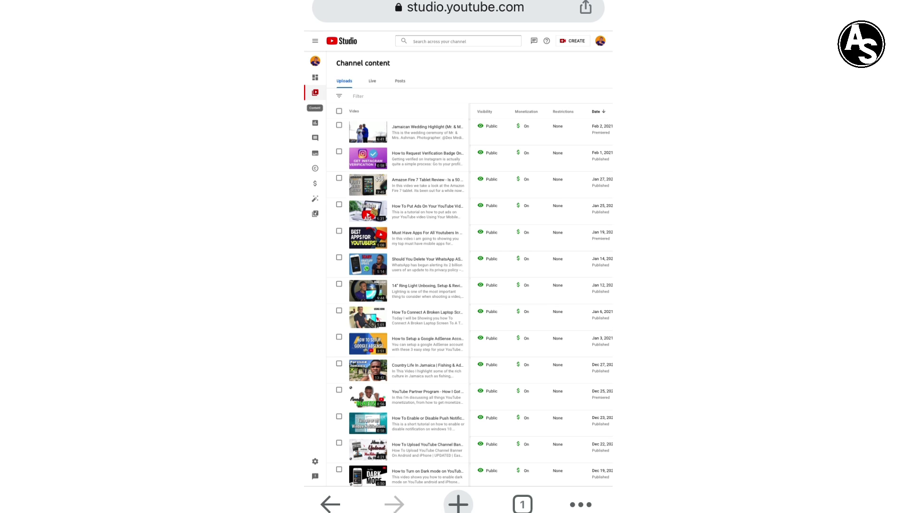
scroll(470, 285, down, 2)
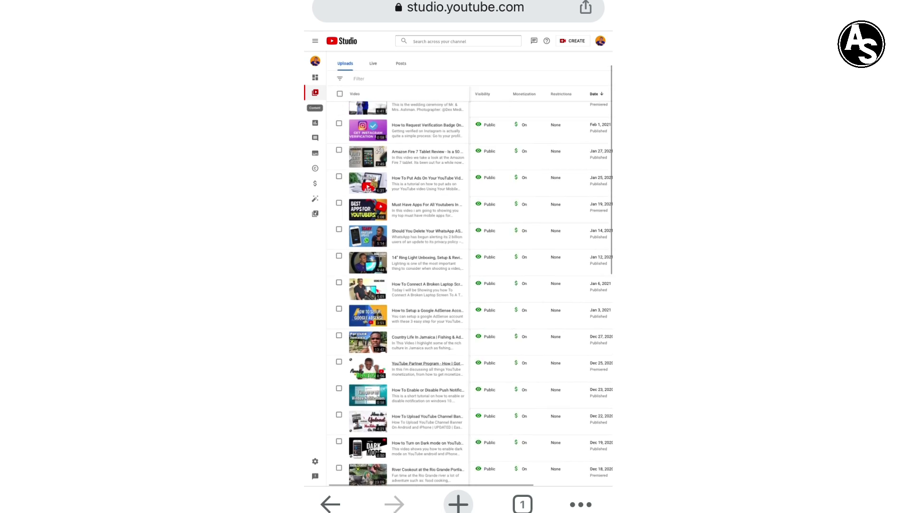
scroll(470, 285, up, 3)
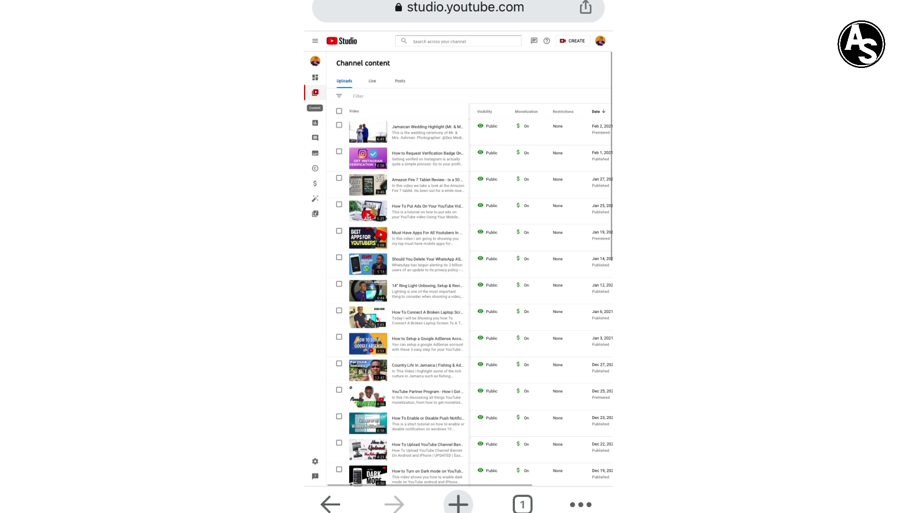
- Open Video details for the Jamaican Wedding Highlight upload
click(428, 132)
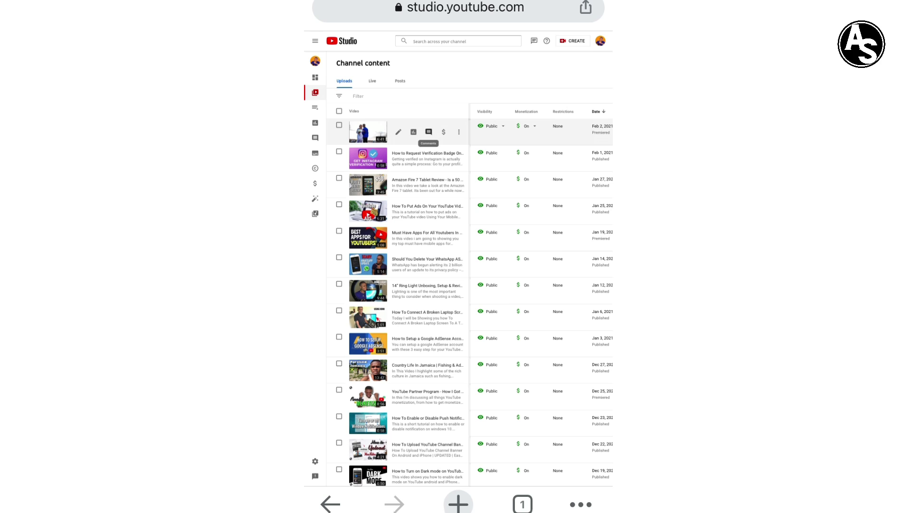
click(398, 132)
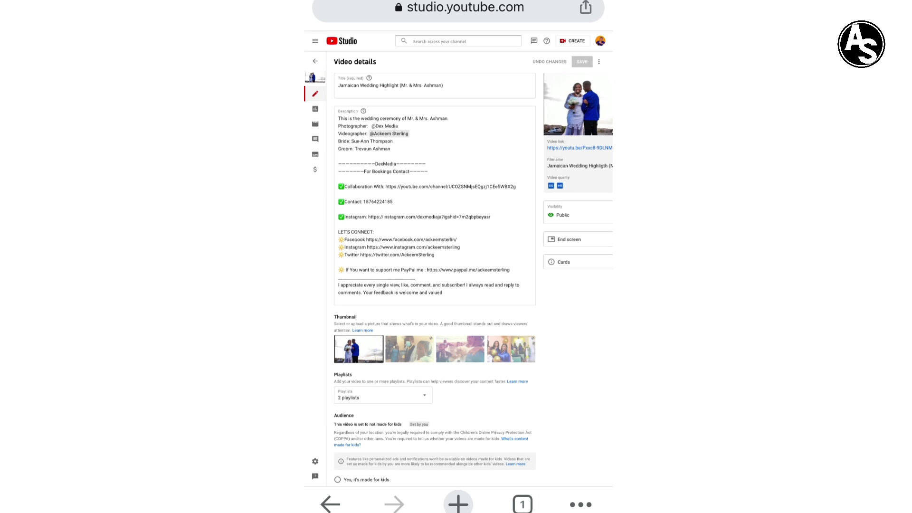
scroll(469, 271, right, 2)
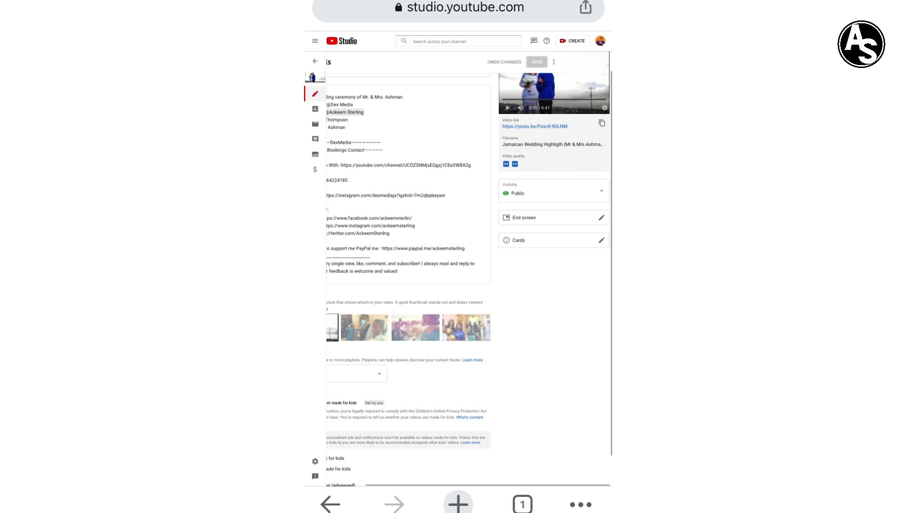
scroll(469, 266, down, 1)
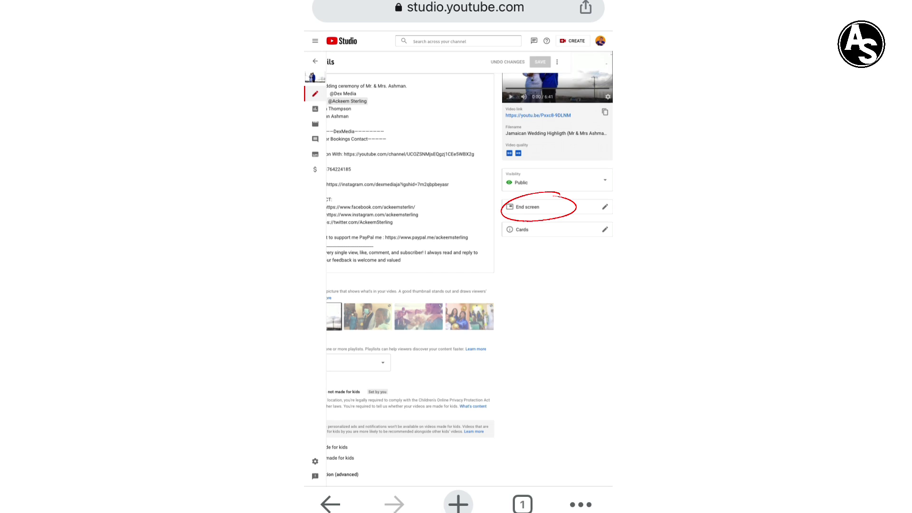
- Open the End screen editor from the wedding video's details page
click(527, 207)
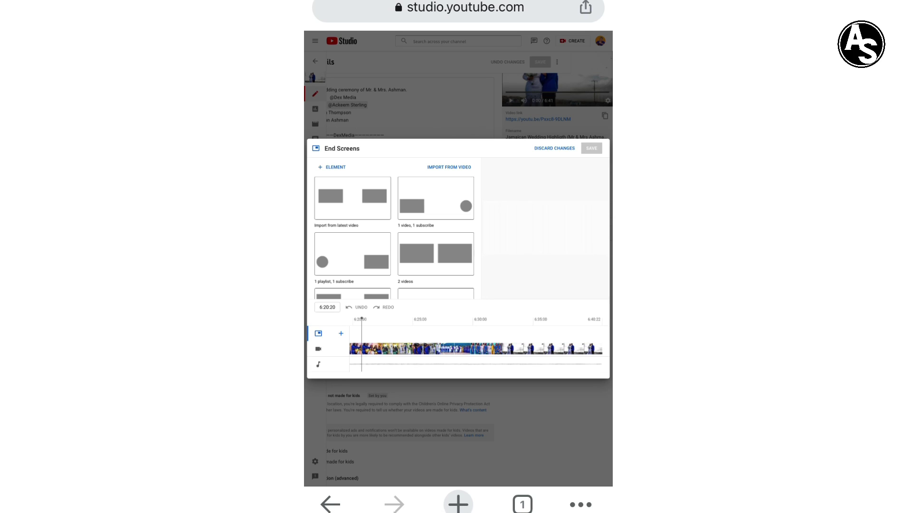
scroll(435, 235, down, 2)
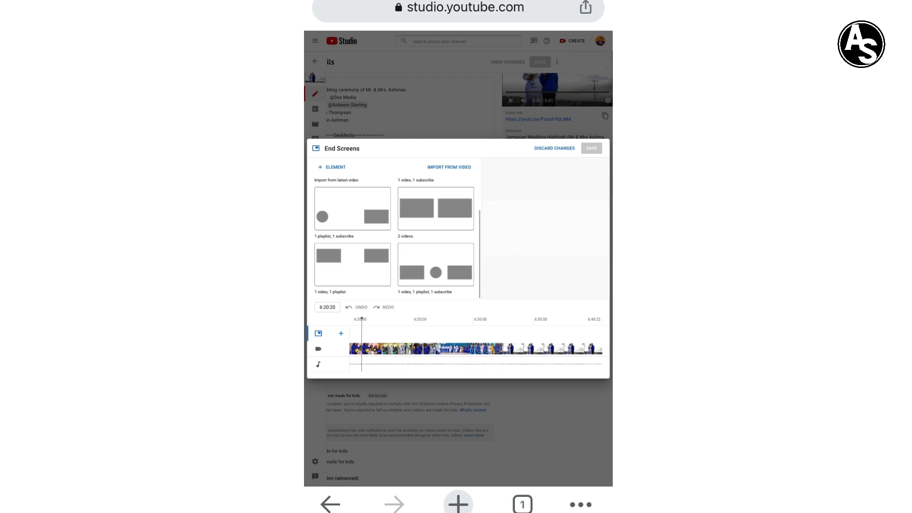
scroll(435, 271, up, 2)
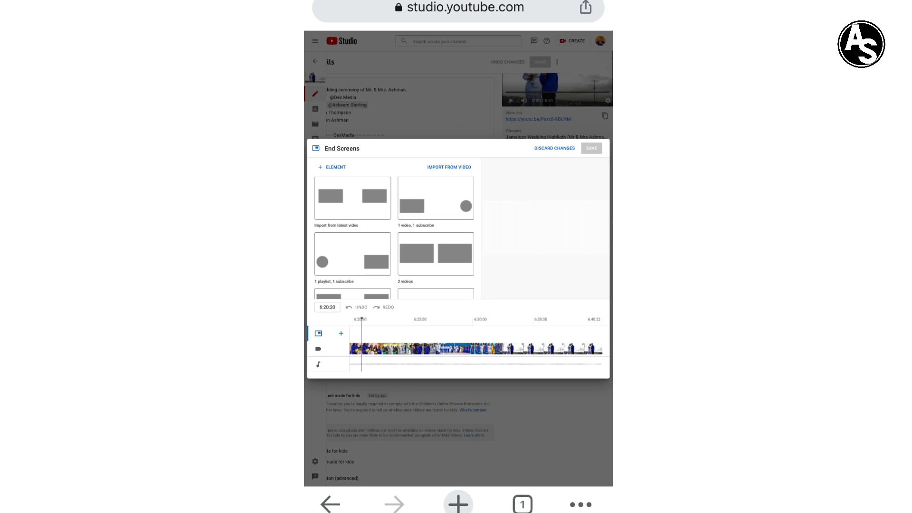
scroll(396, 238, down, 3)
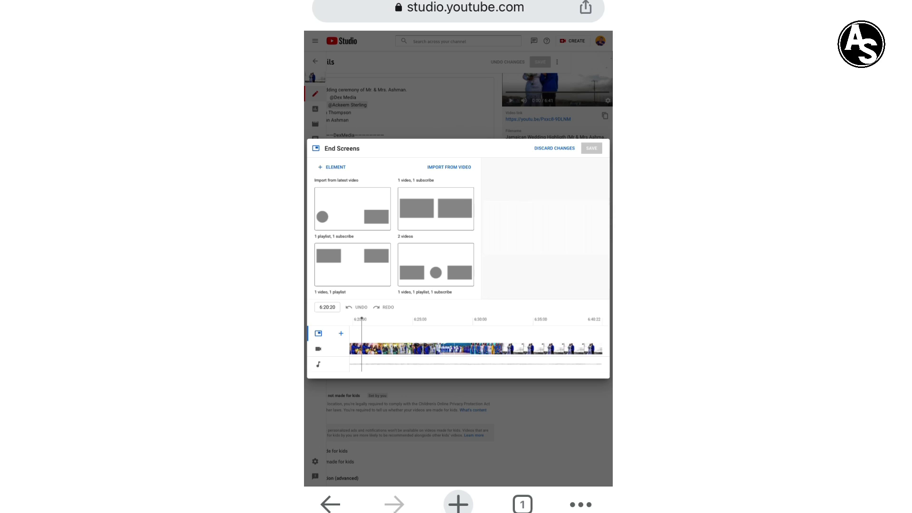
- Apply the '1 video, 1 playlist, 1 subscribe' end screen template
click(435, 264)
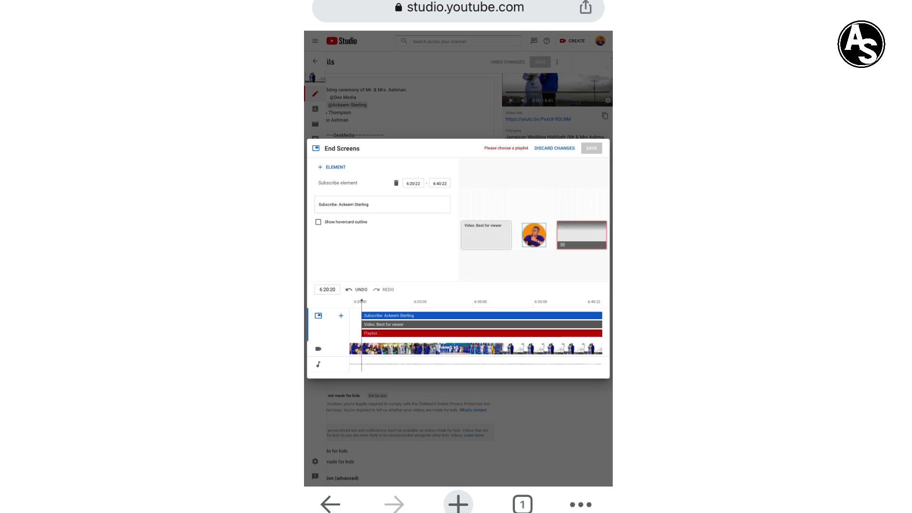
- Make the video element a specific video: 'How to Request Verification Badge On Instagram in 2021'
click(581, 235)
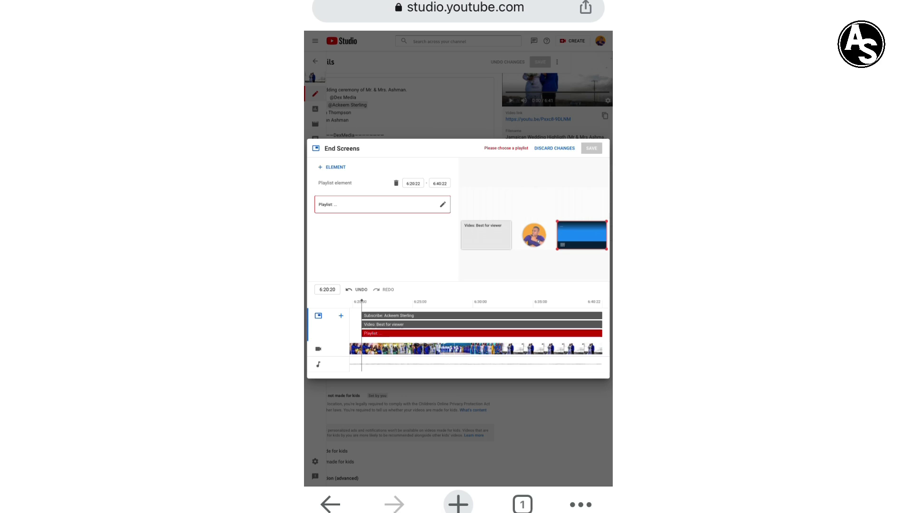
click(486, 235)
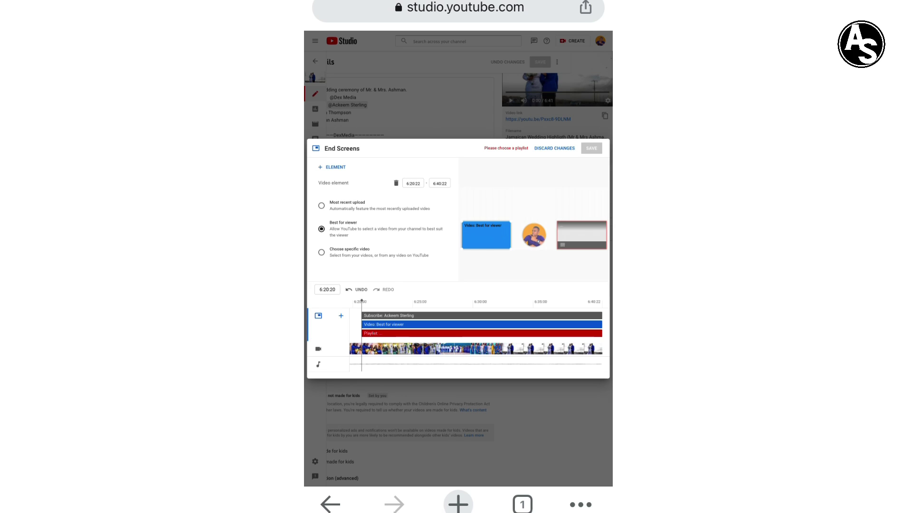
click(321, 252)
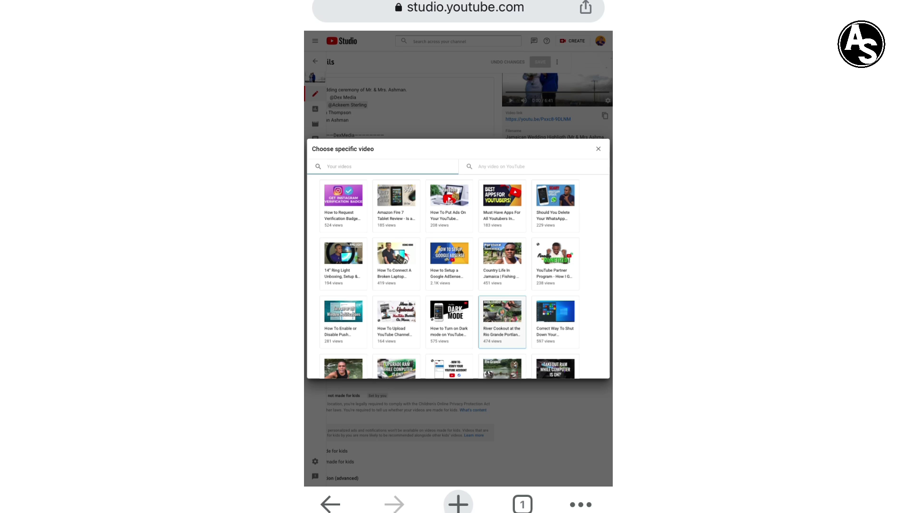
scroll(502, 321, down, 2)
scroll(502, 342, up, 3)
click(342, 203)
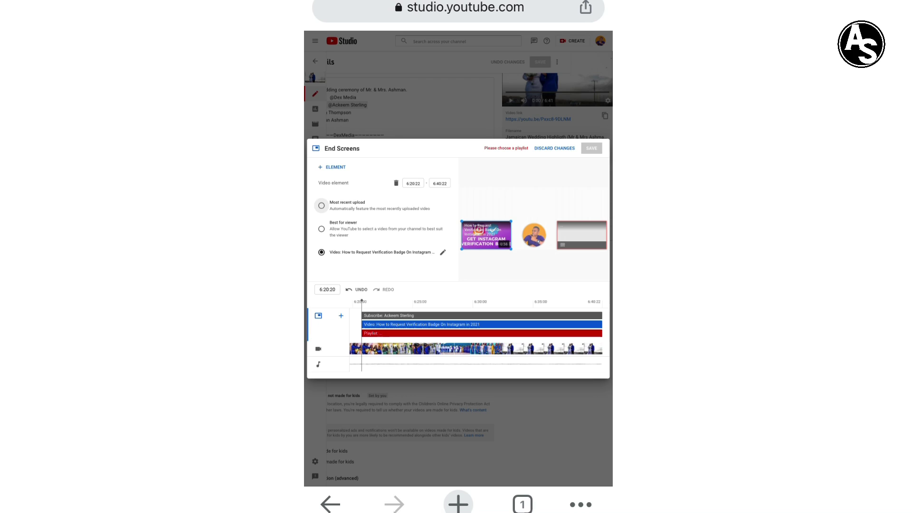
- Set the playlist element to Video Making Tips, then review the video and subscribe elements
click(582, 235)
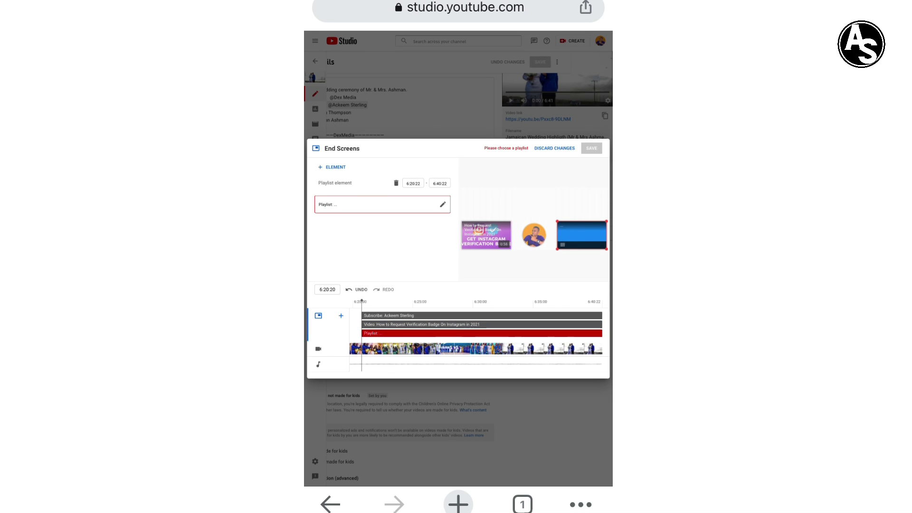
click(382, 205)
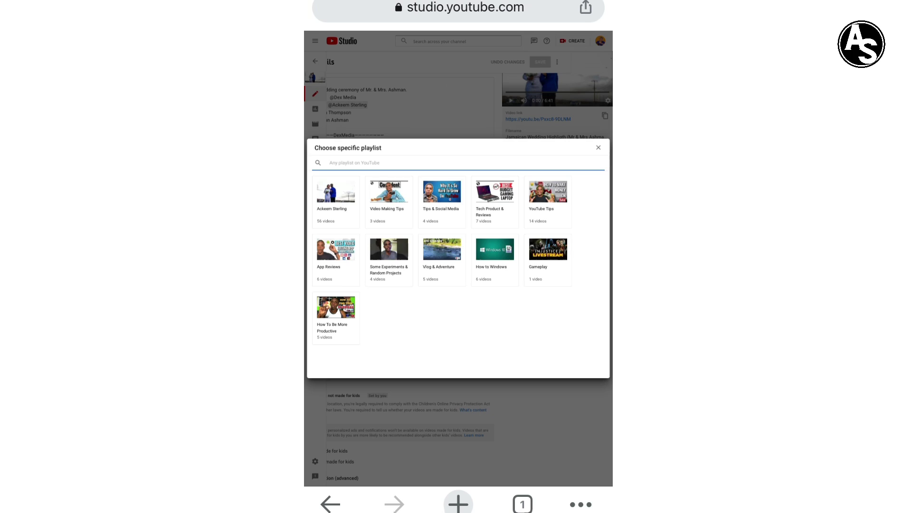
click(389, 201)
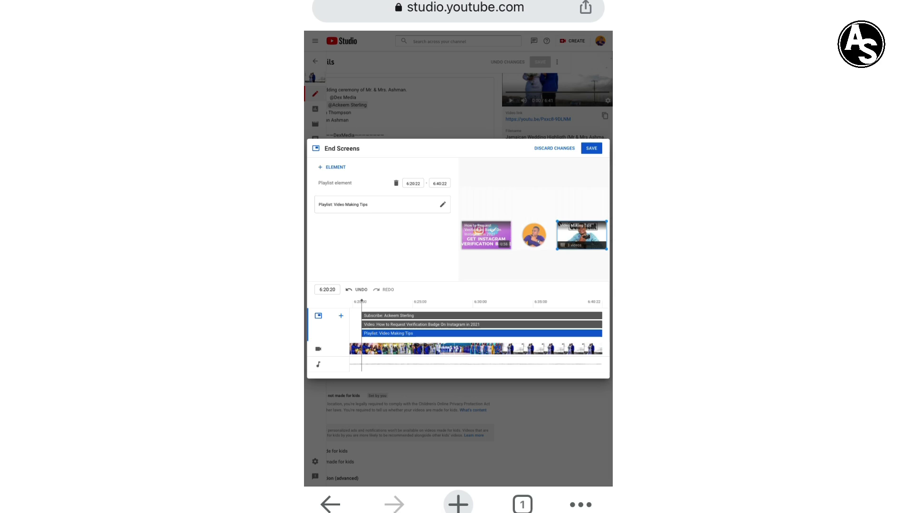
click(486, 235)
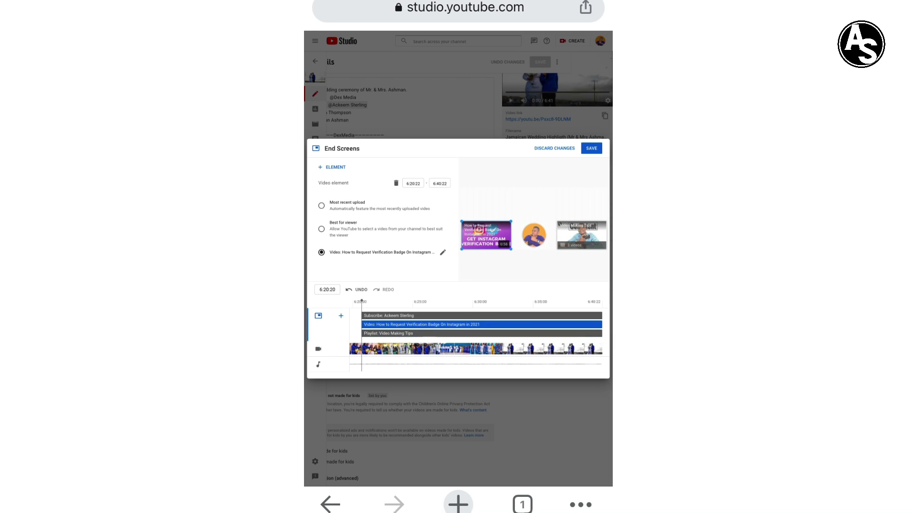
click(534, 234)
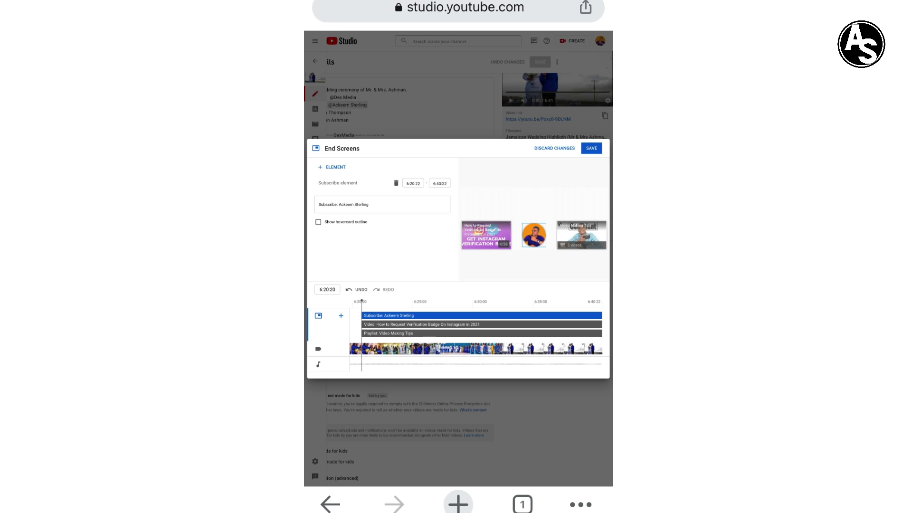
click(412, 184)
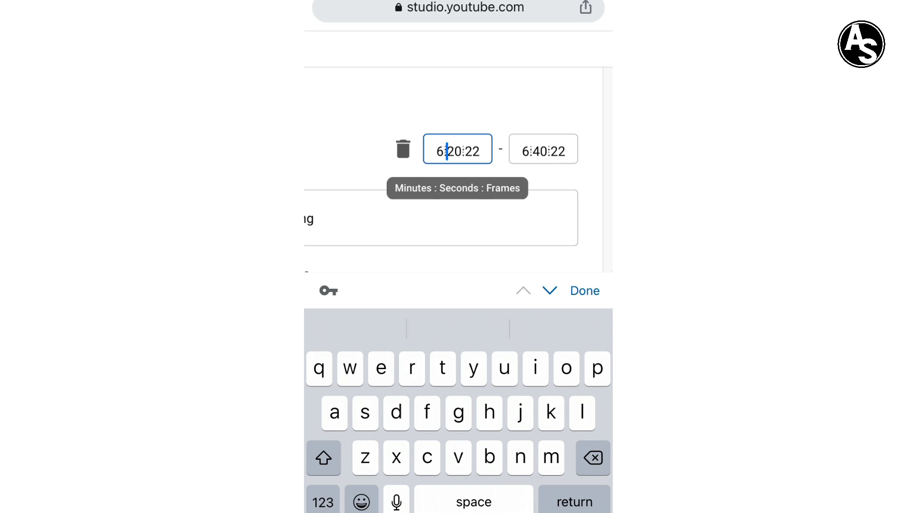
click(584, 290)
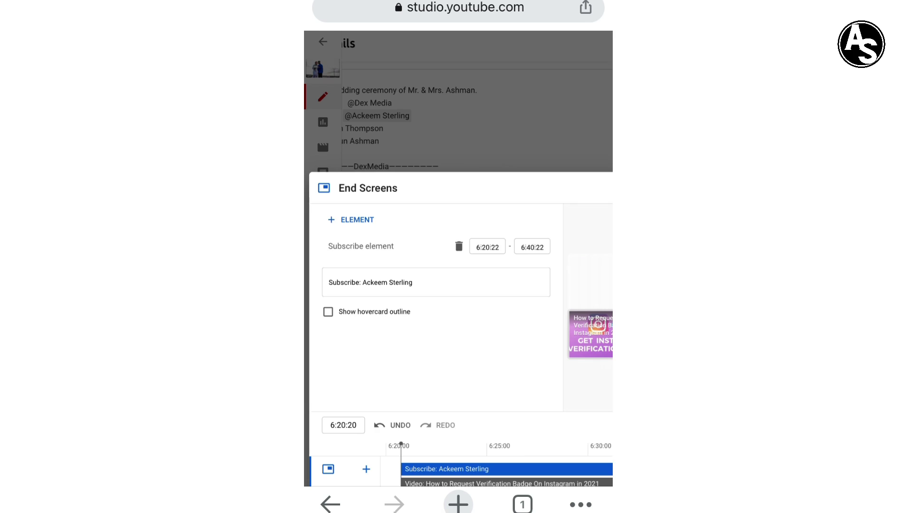
scroll(458, 286, down, 3)
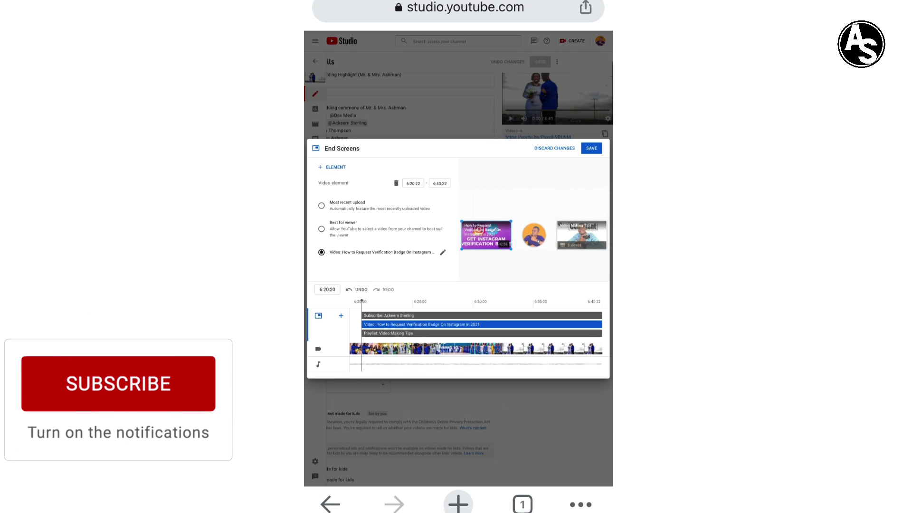
- Save the end screen with its Instagram video, subscribe and Video Making Tips elements
click(592, 148)
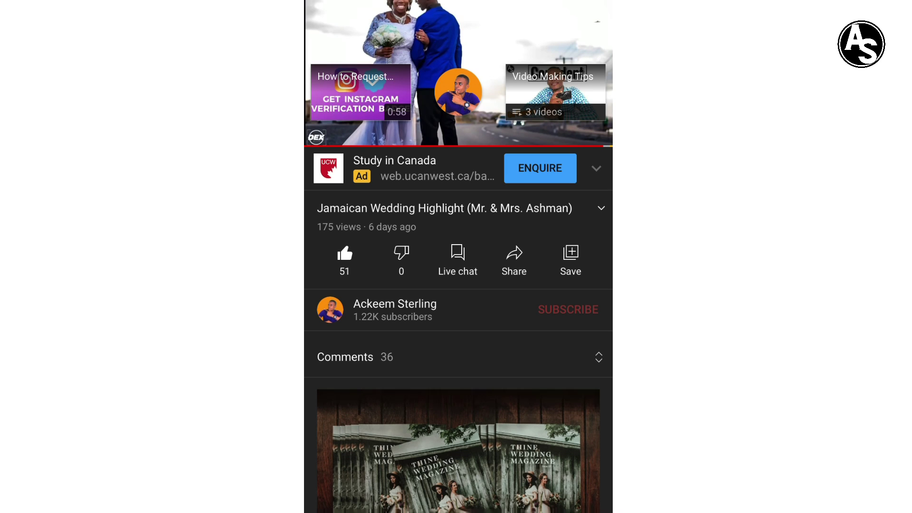
- Switch back to Chrome and go back from the wedding video's details toward Channel content
drag(458, 511, 458, 321)
click(425, 249)
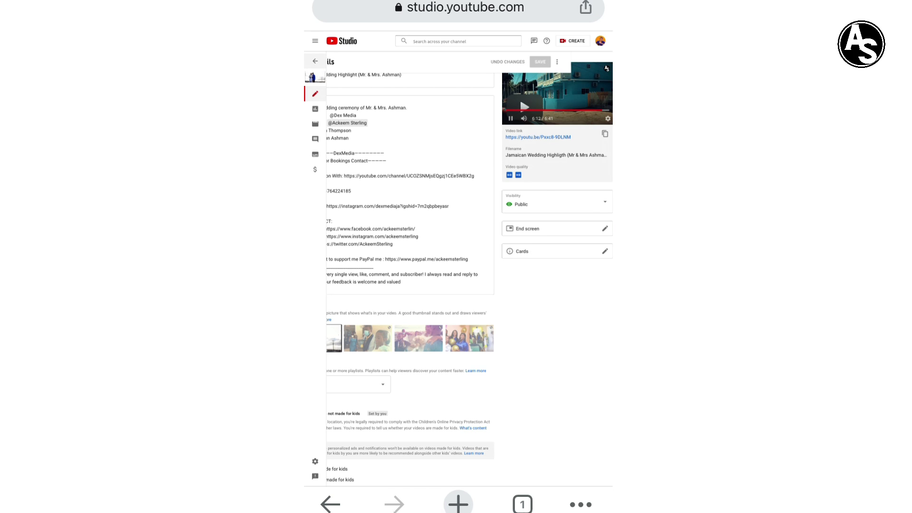
click(315, 60)
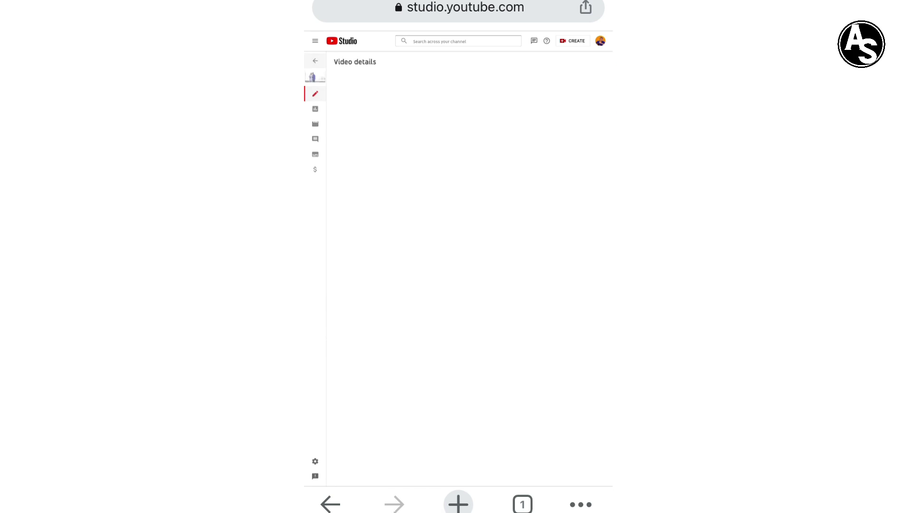